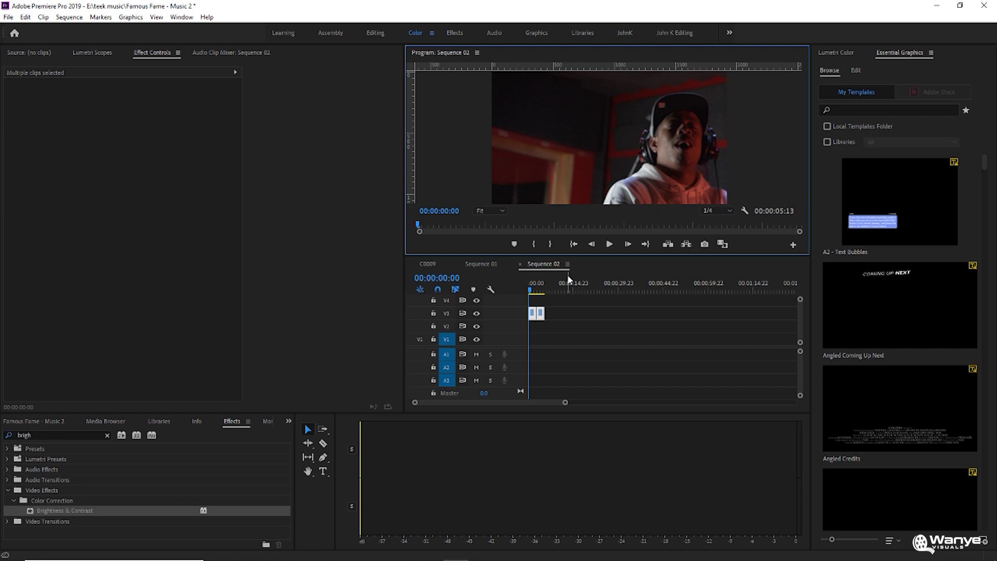
- Play the sequence from the start to review the two music-video clips
click(611, 245)
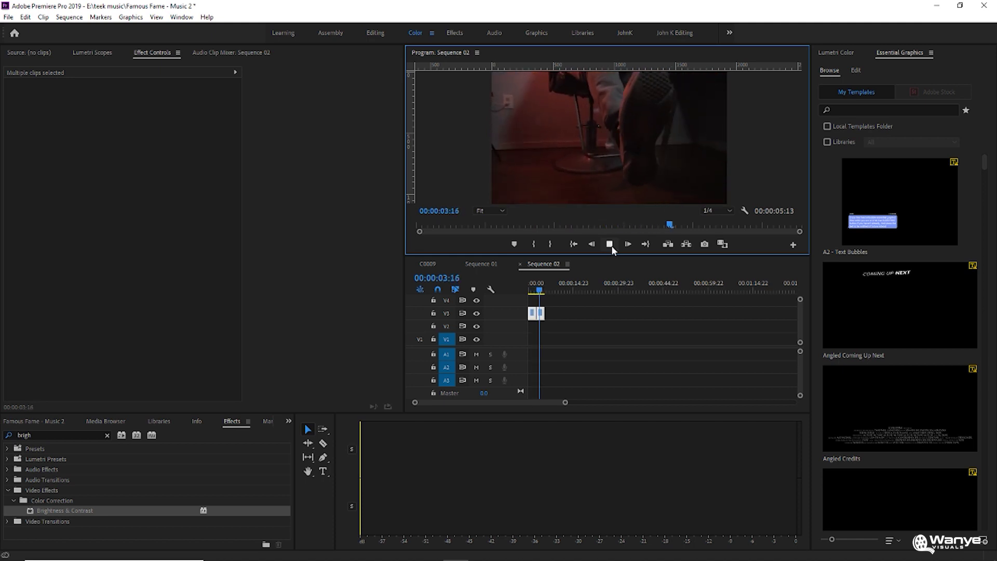
click(610, 244)
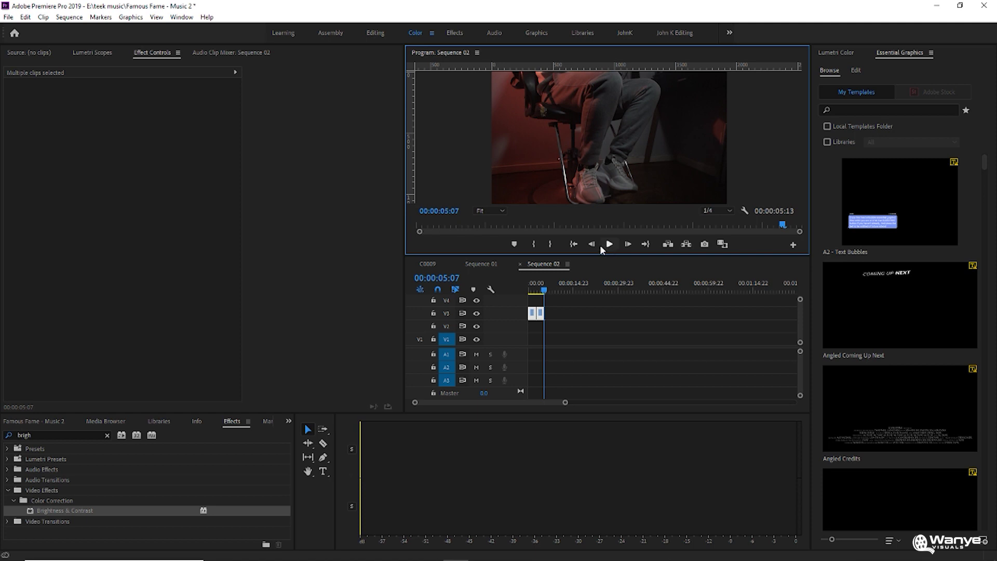
click(574, 244)
click(608, 245)
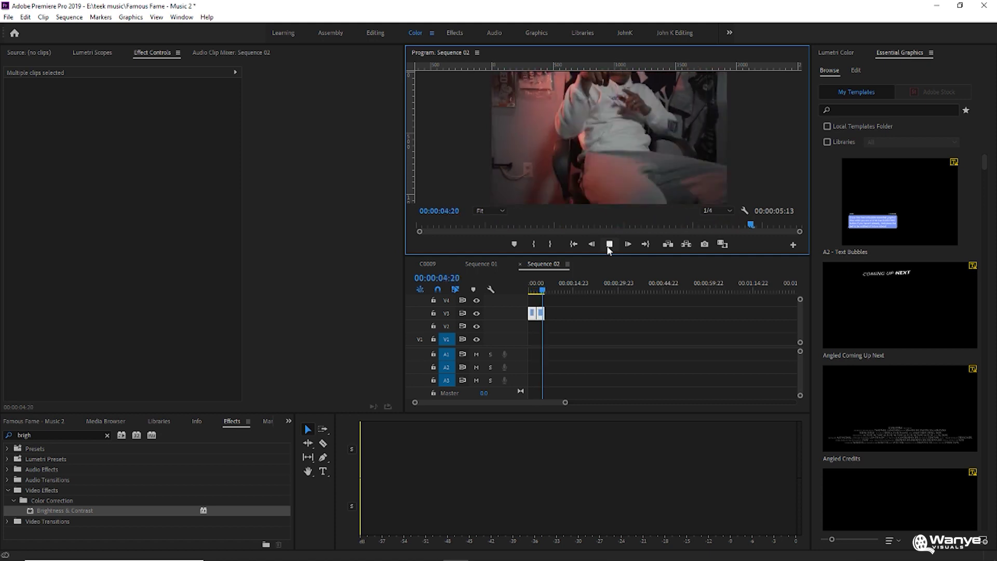
click(607, 246)
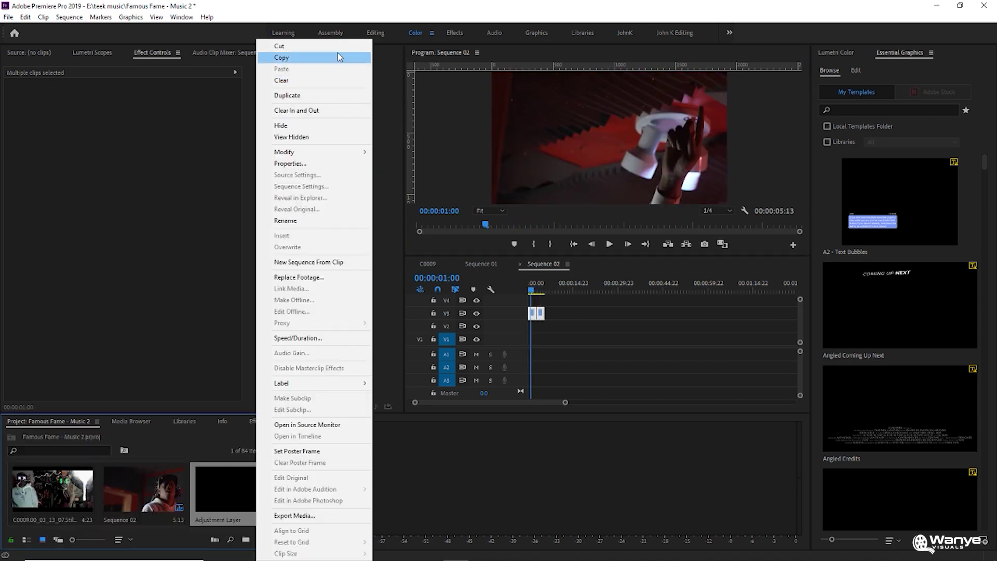
- Create a new Adjustment Layer and place it on the track above both clips
click(338, 46)
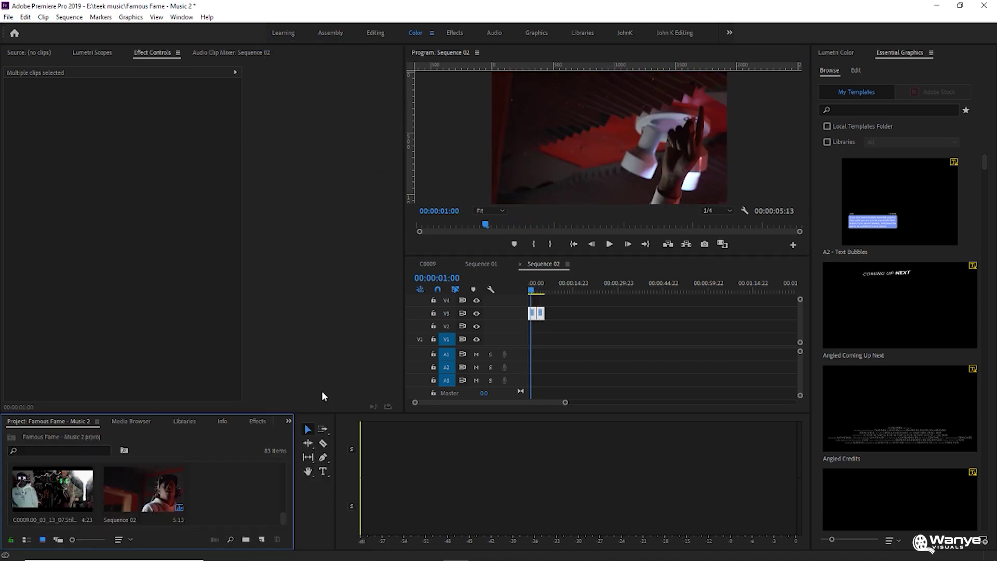
click(262, 539)
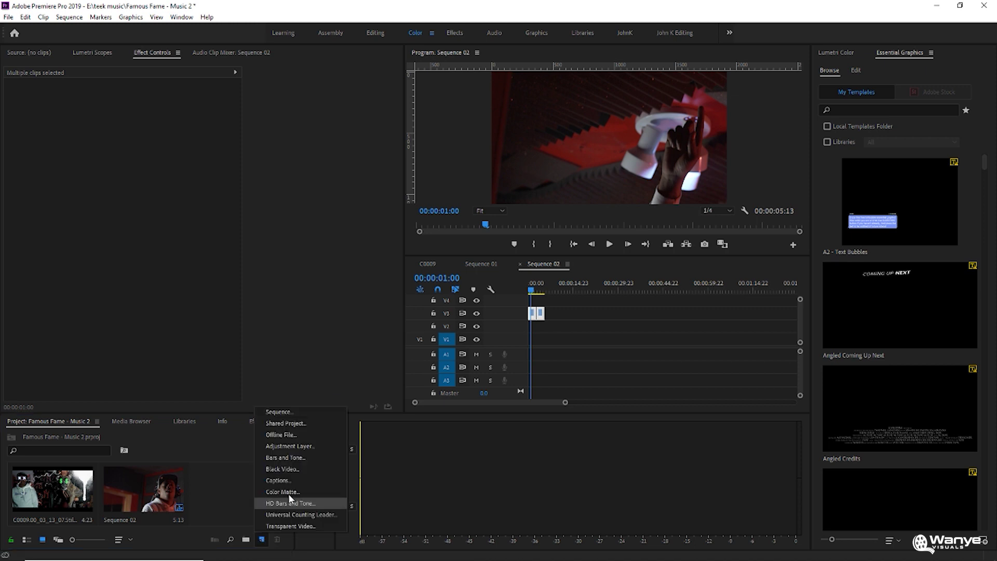
click(291, 445)
click(506, 320)
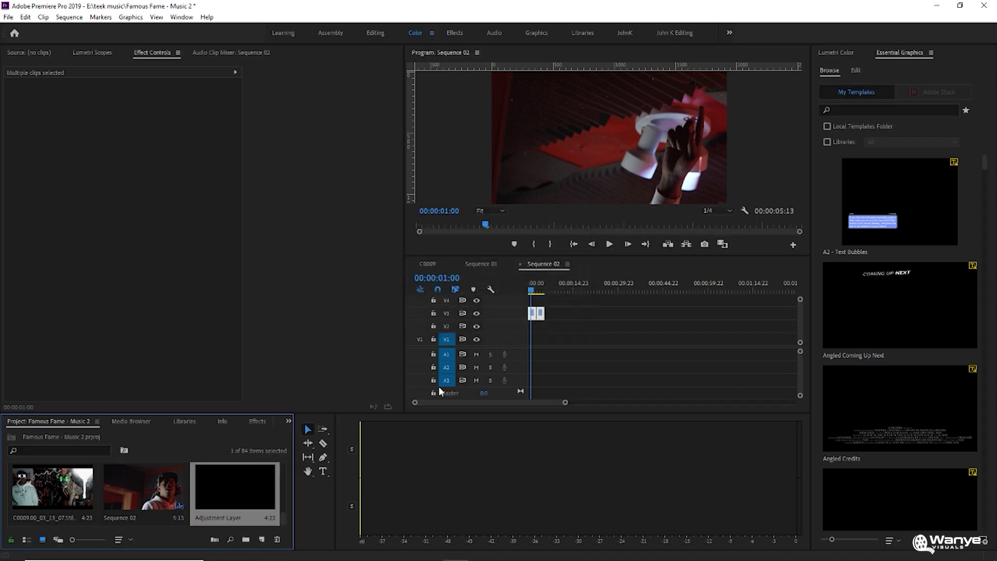
drag(250, 478, 540, 306)
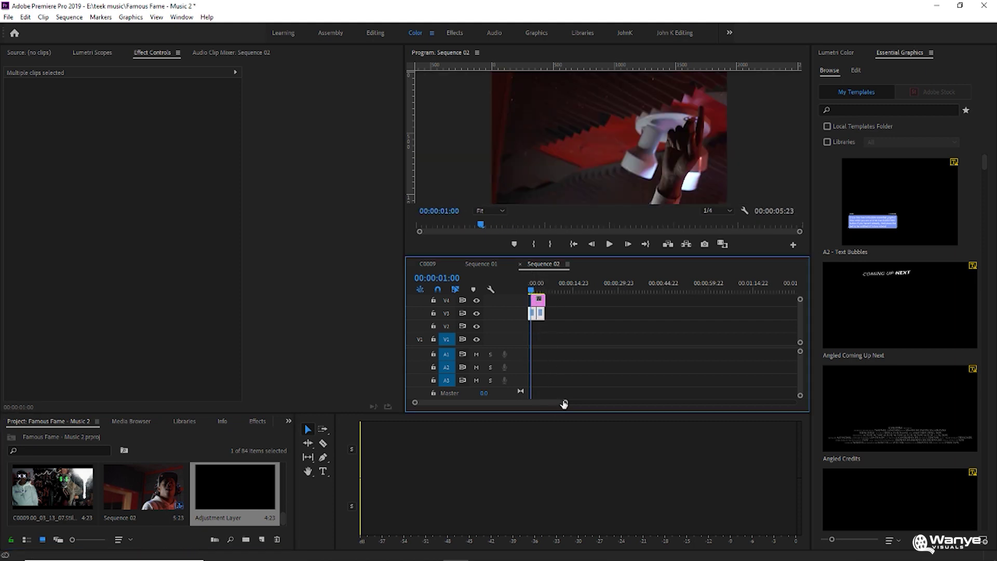
drag(564, 404, 472, 402)
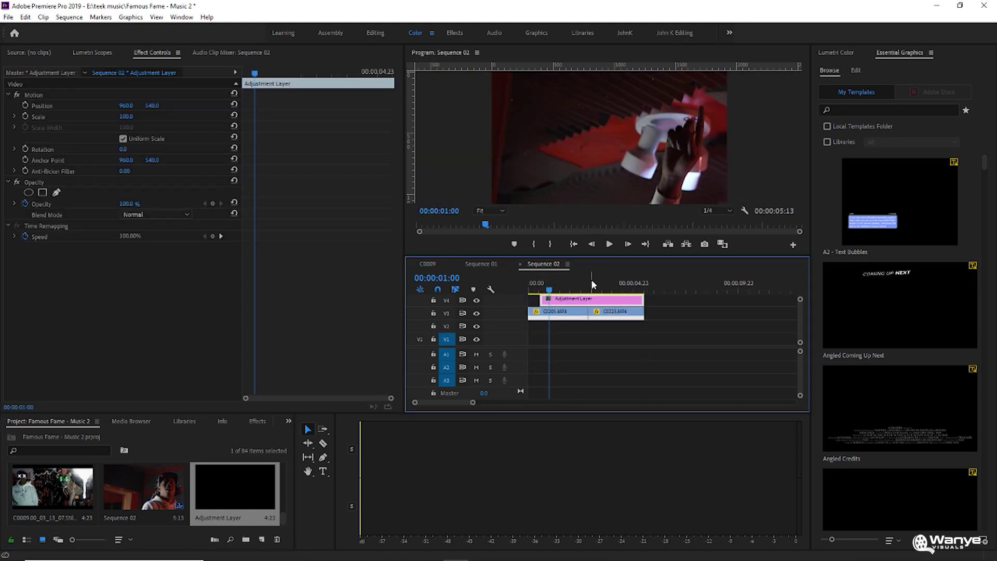
- Split the adjustment layer with the Razor tool at 00:00:02:16 and 00:00:03:02
click(590, 279)
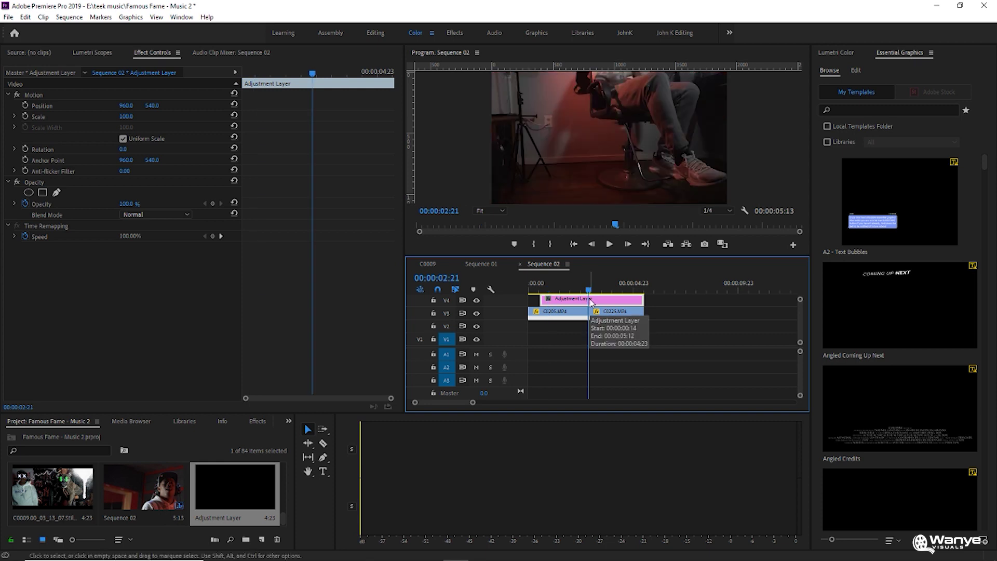
key(shift+Left)
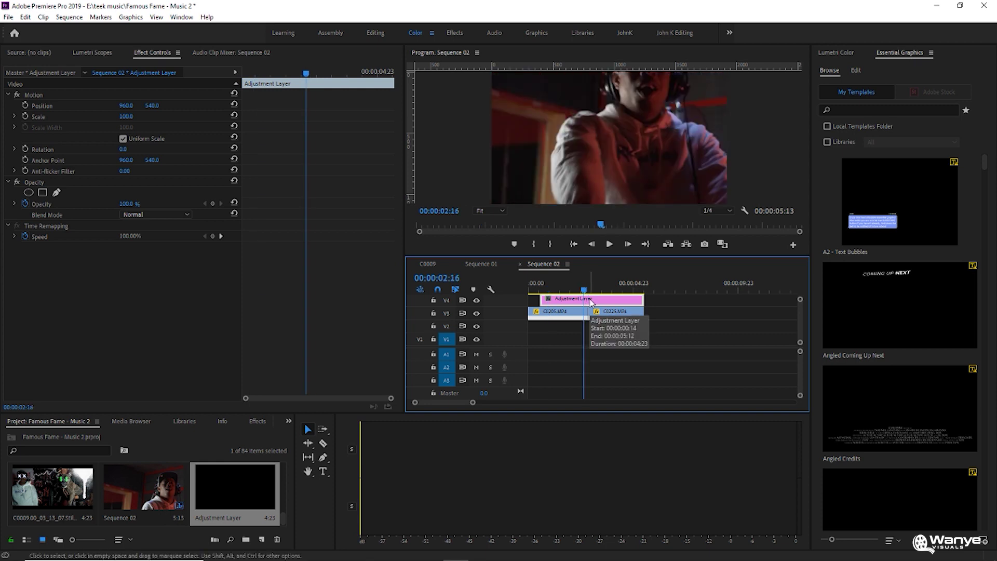
click(323, 442)
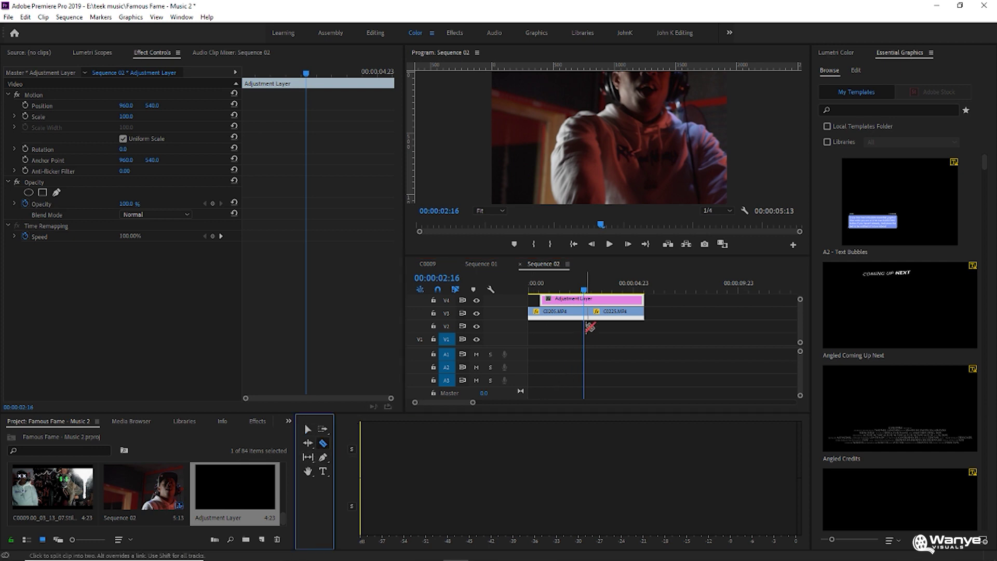
click(584, 300)
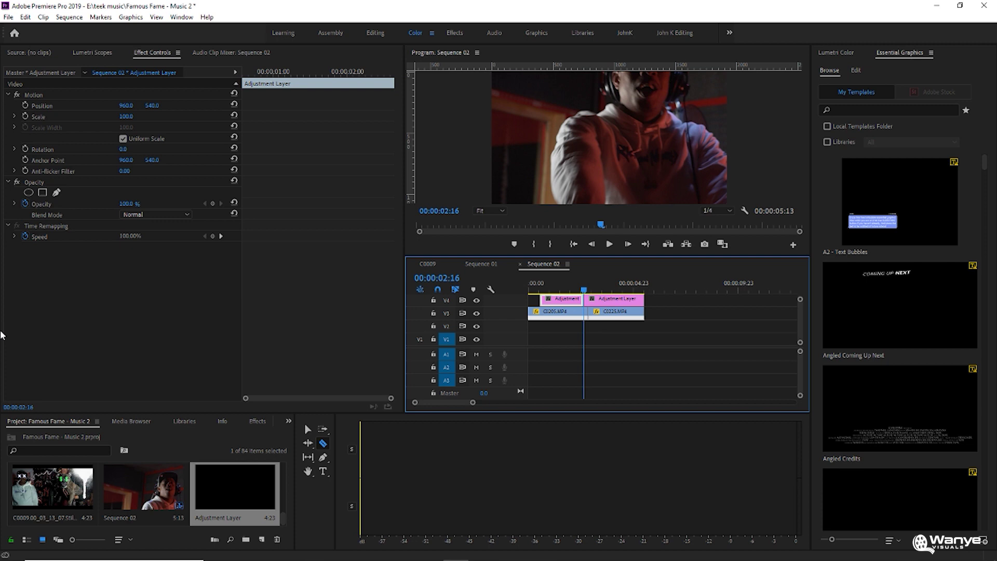
key(space)
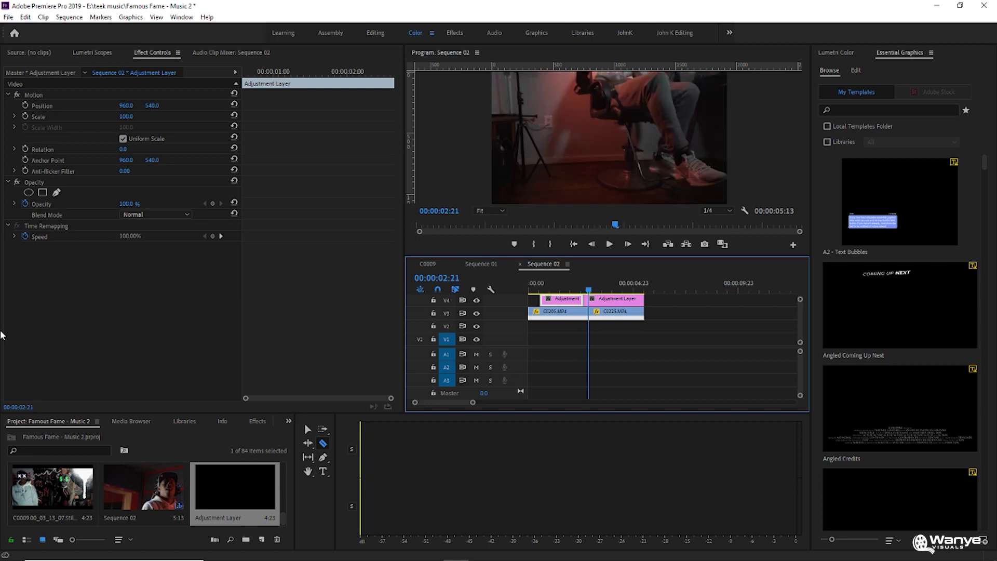
click(593, 299)
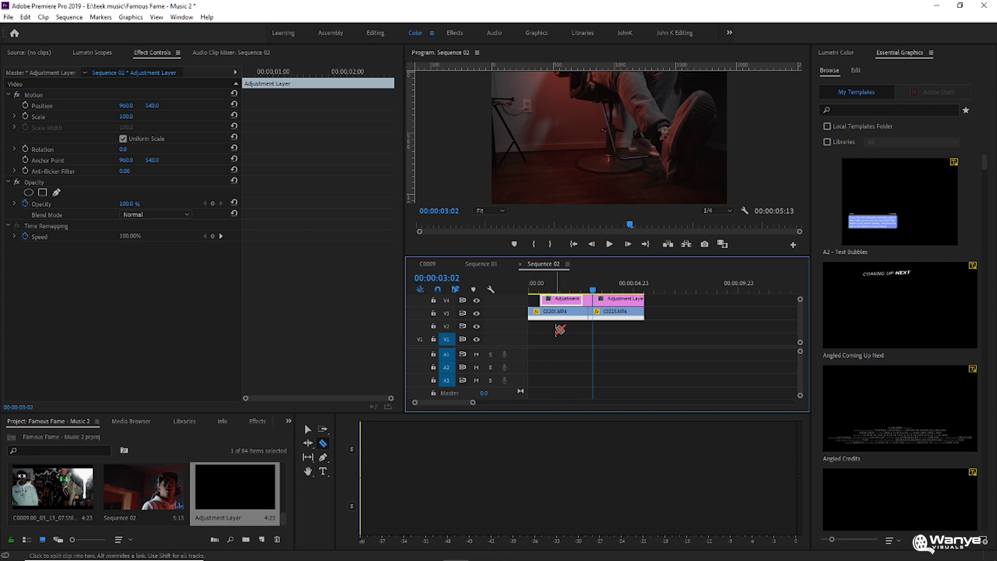
- Cut away both outer adjustment layer pieces, keeping only the short middle piece
click(307, 429)
right_click(567, 306)
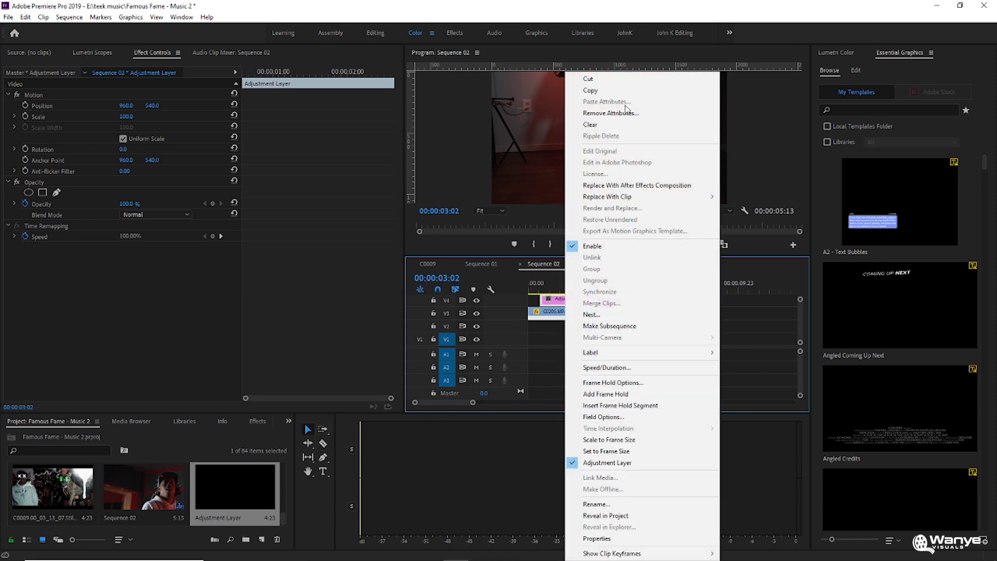
click(621, 76)
click(618, 301)
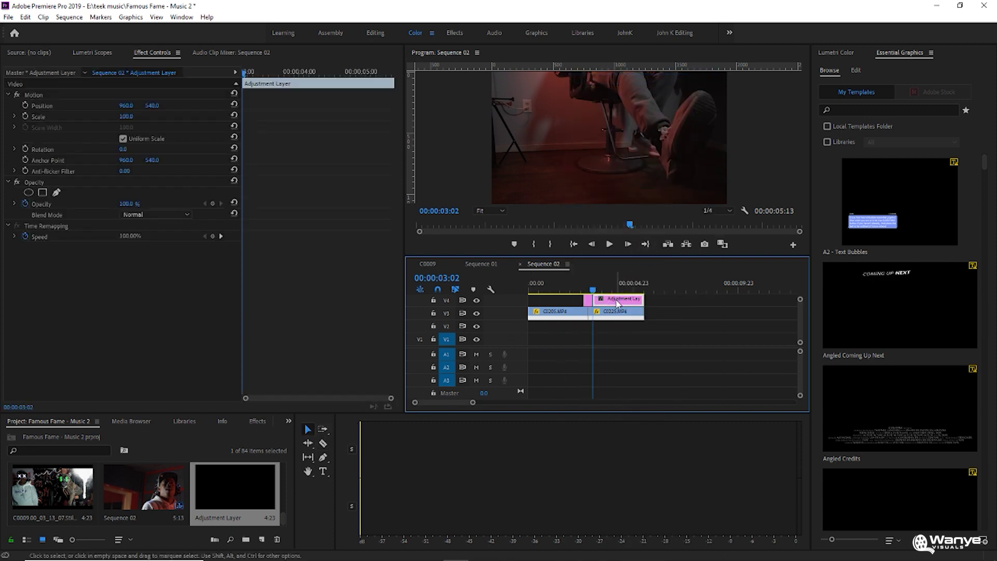
right_click(618, 301)
click(703, 78)
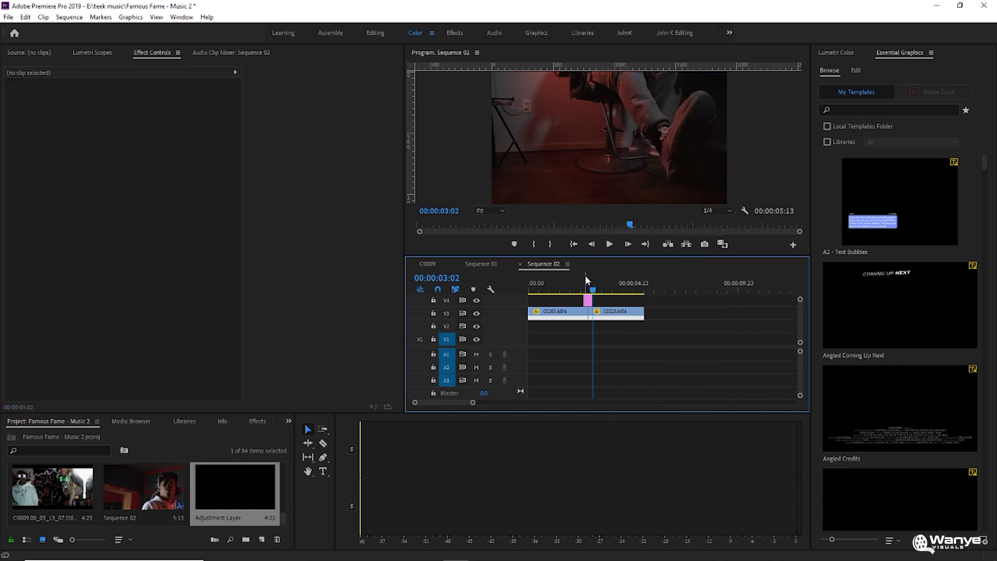
click(288, 422)
- Apply Brightness & Contrast to the short adjustment layer and keyframe Brightness and Contrast at 03:02
click(303, 478)
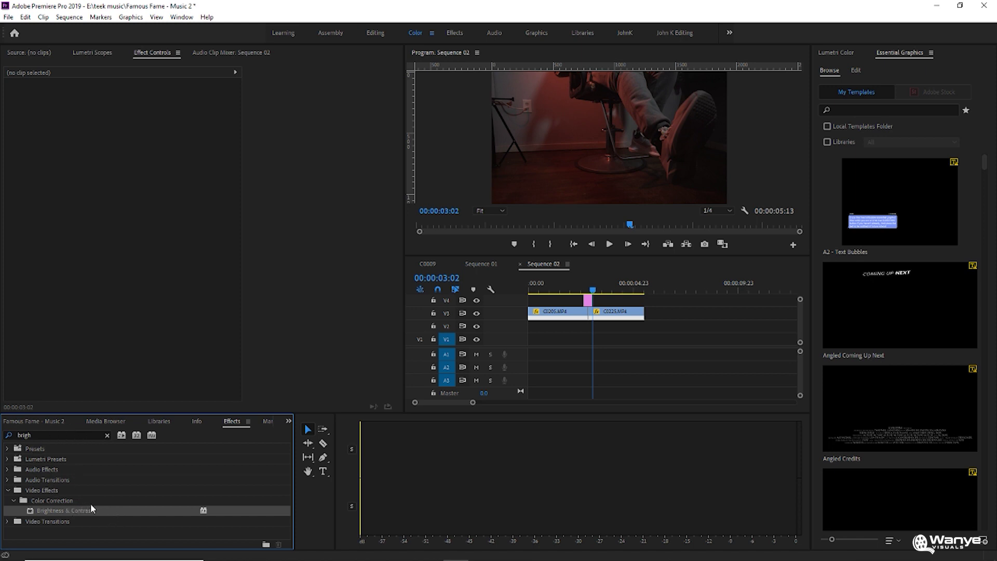
drag(56, 508, 589, 303)
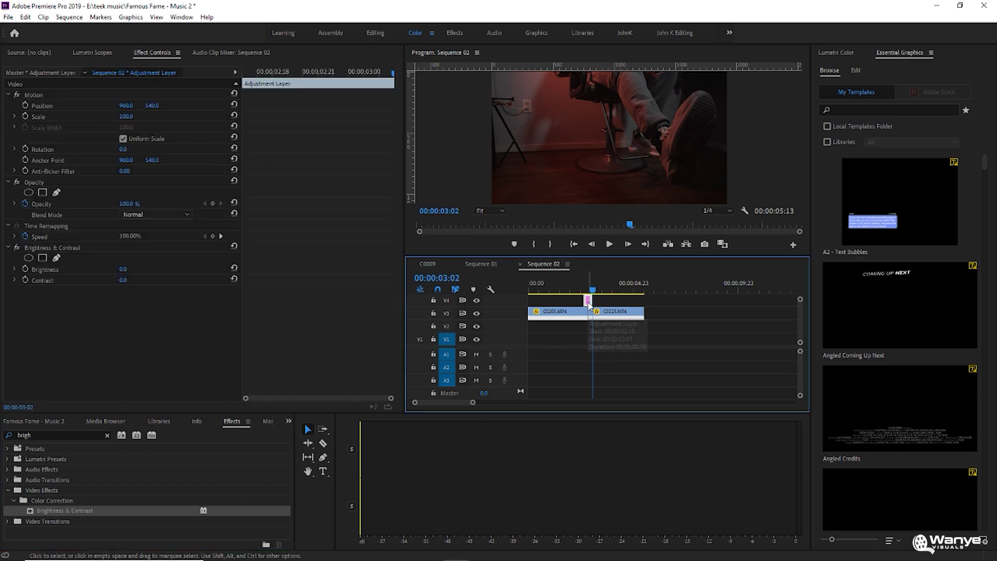
click(25, 268)
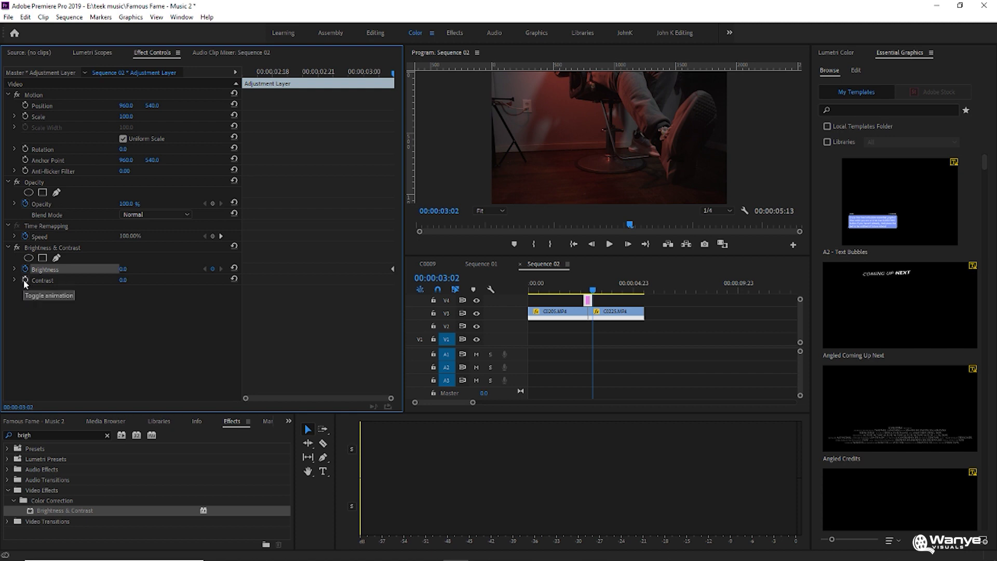
click(24, 279)
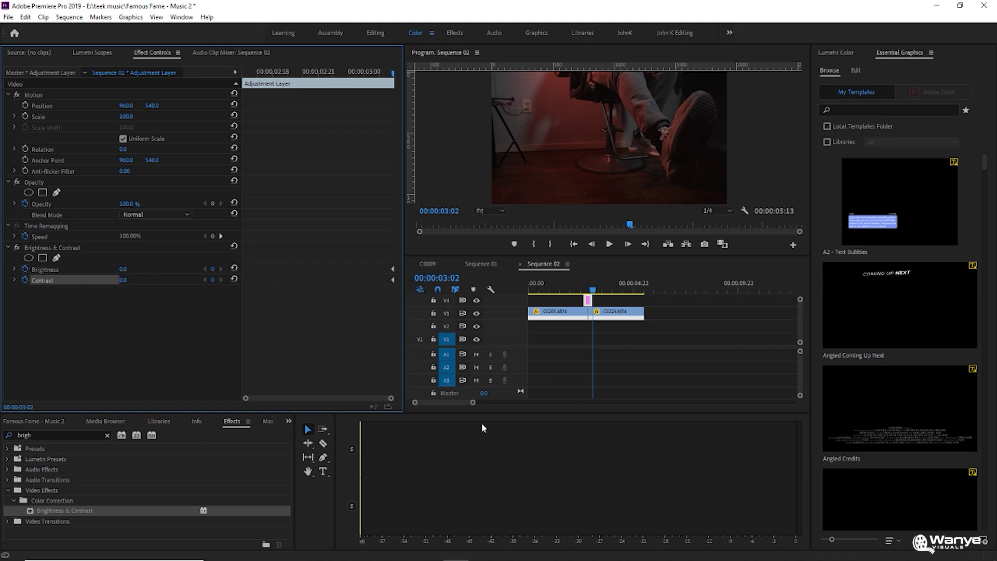
- At 00:00:02:21, add Brightness and Contrast keyframes and raise Brightness to 100.0
drag(473, 402, 433, 403)
click(617, 285)
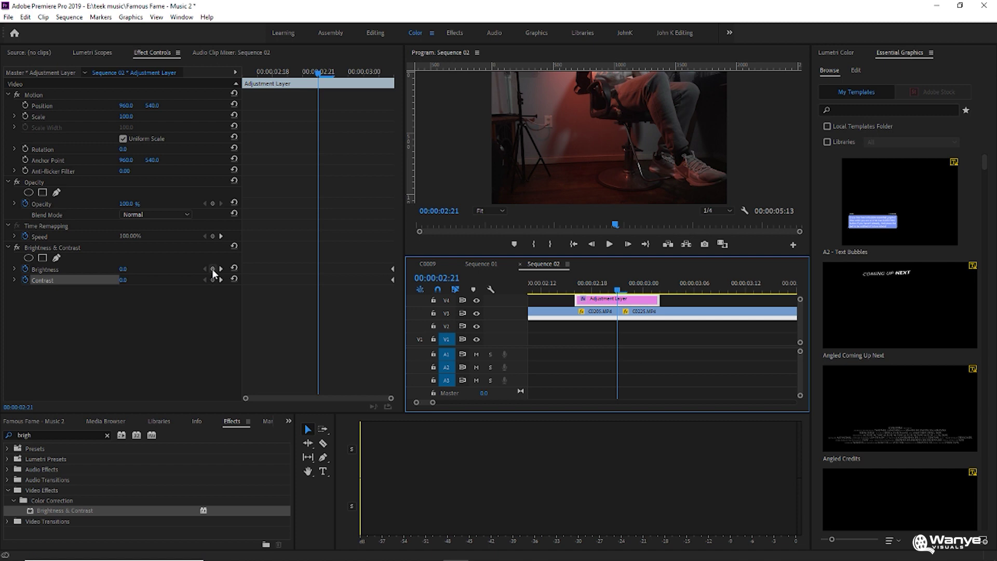
click(213, 269)
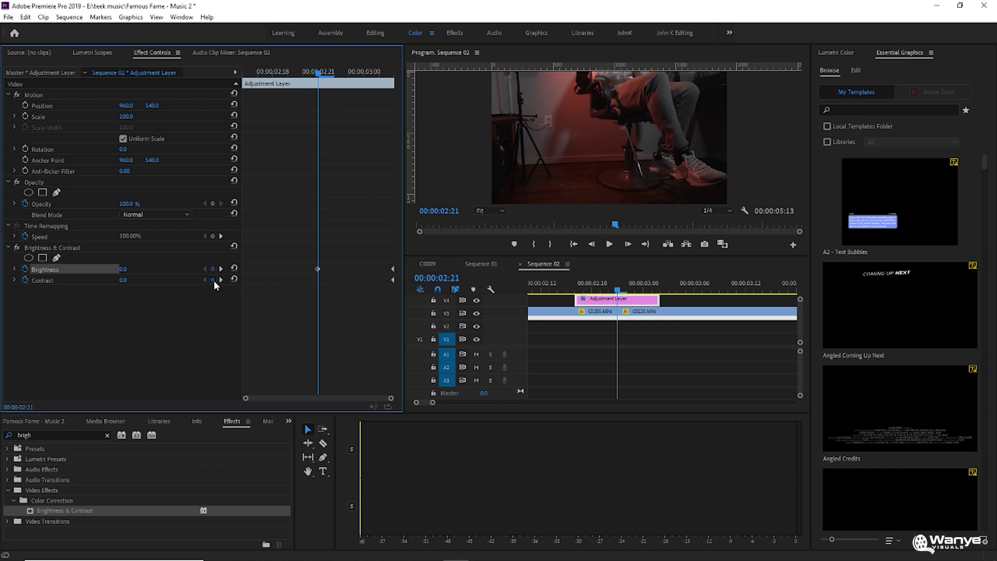
click(213, 279)
drag(125, 269, 278, 263)
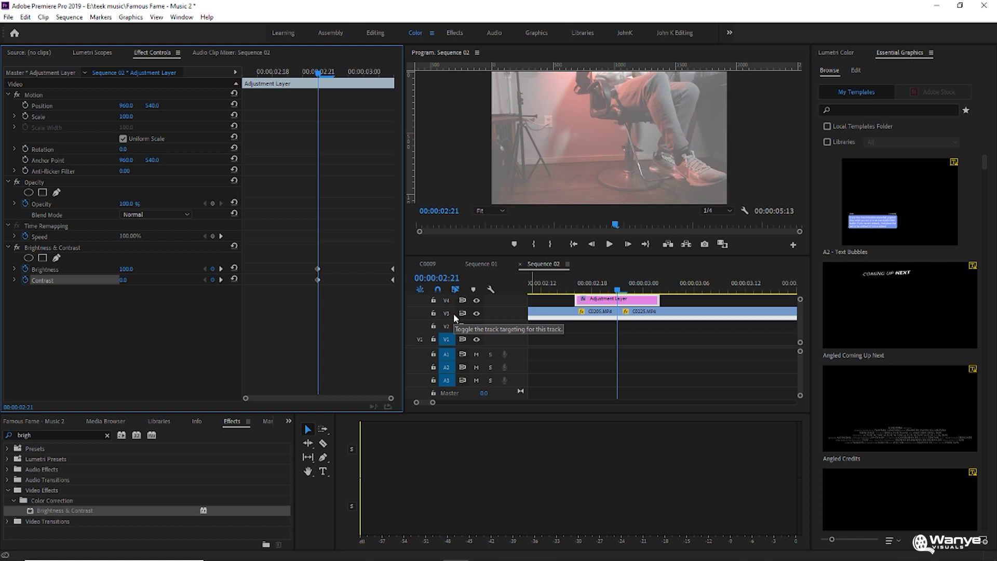
key(Up)
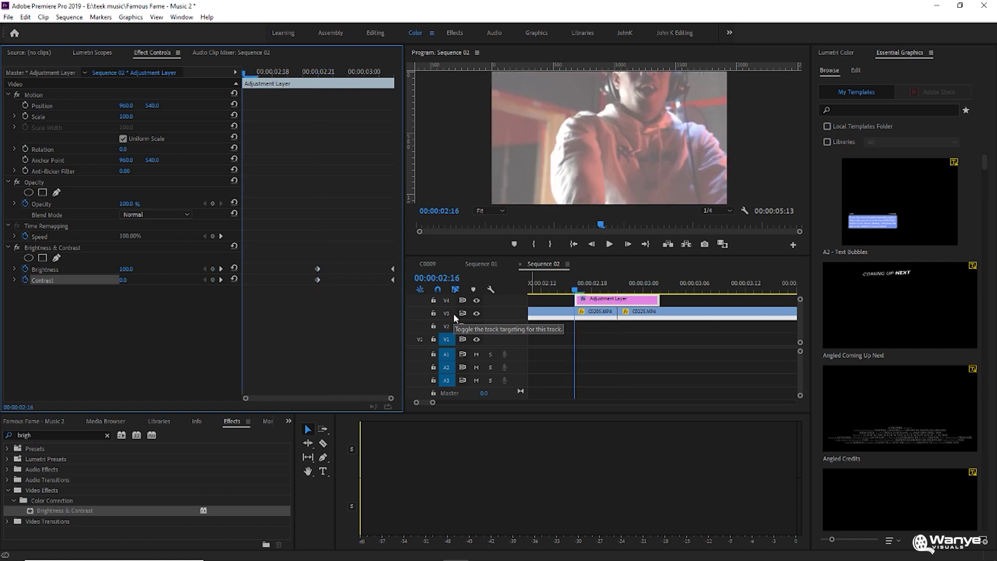
- At 00:00:02:16, add Brightness and Contrast keyframes and set Brightness to 0
click(213, 269)
click(213, 279)
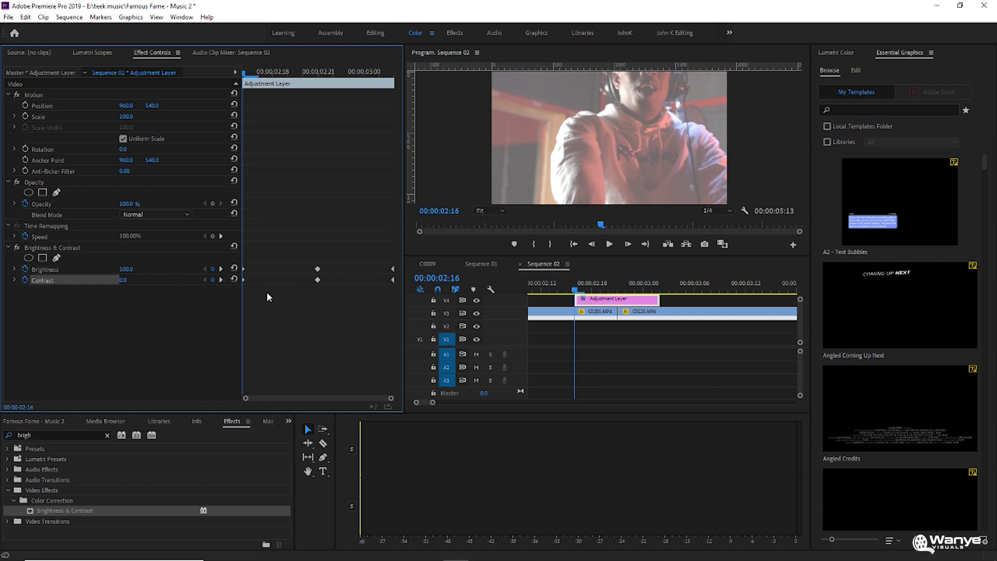
click(126, 269)
text(0)
key(Return)
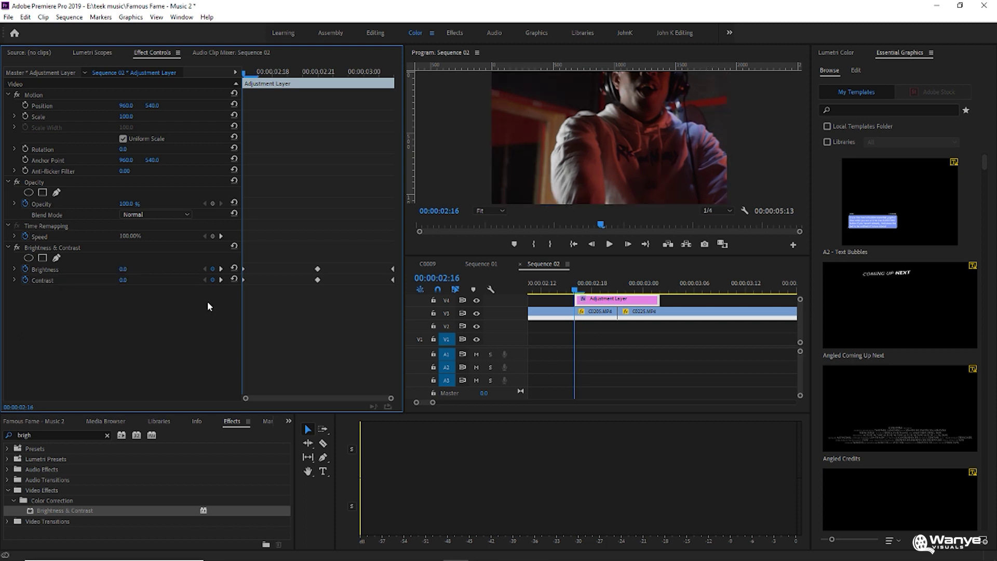
- Redo the 03:02 keyframe so Brightness returns to 0.0 there
key(shift+k)
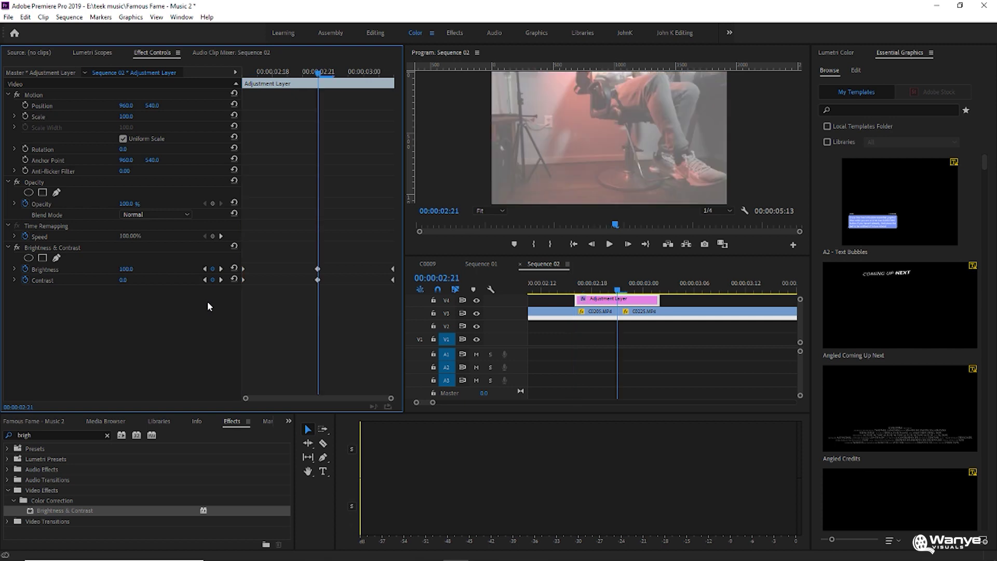
key(shift+k)
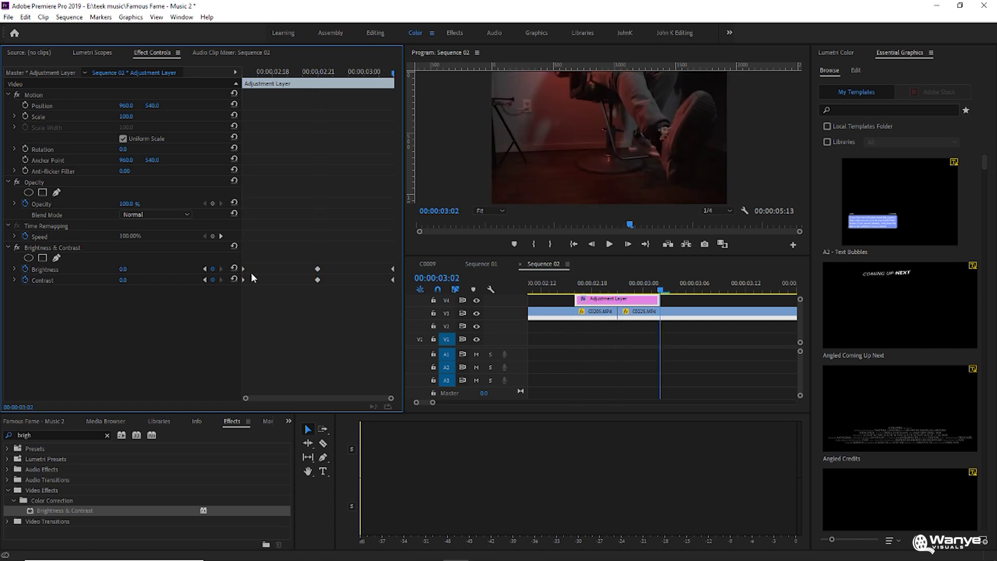
click(212, 269)
click(213, 280)
drag(128, 271, 80, 289)
click(554, 280)
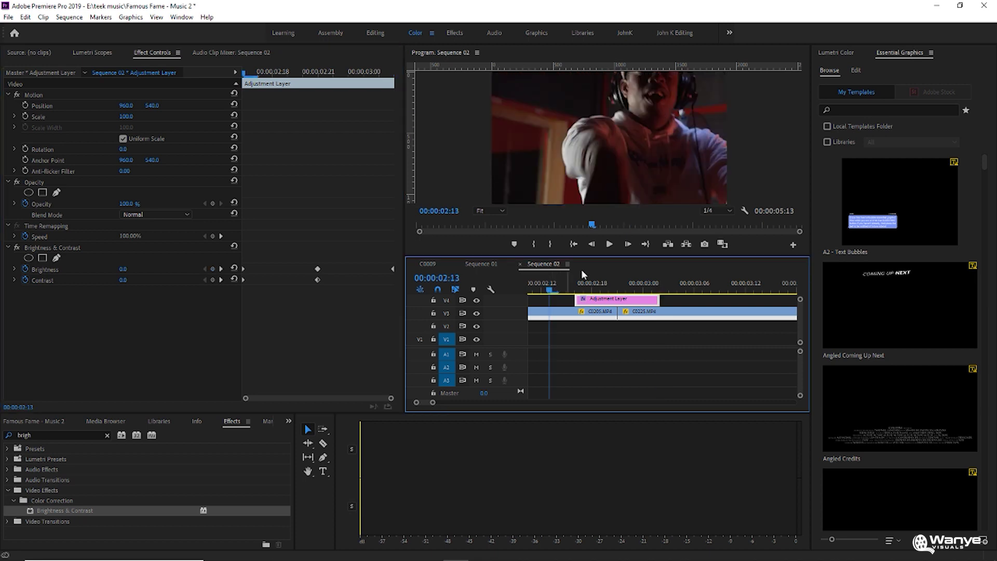
click(610, 245)
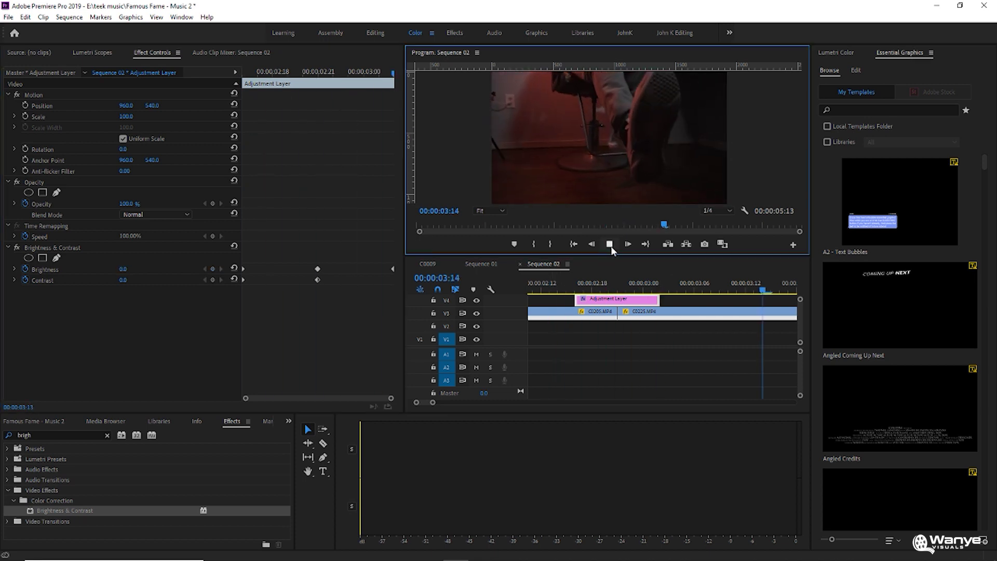
click(532, 285)
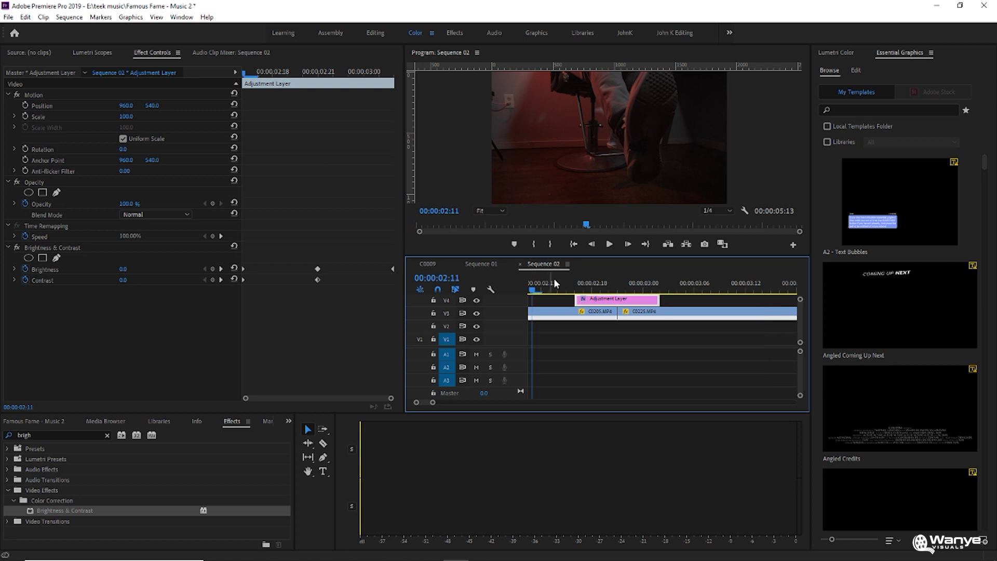
click(609, 245)
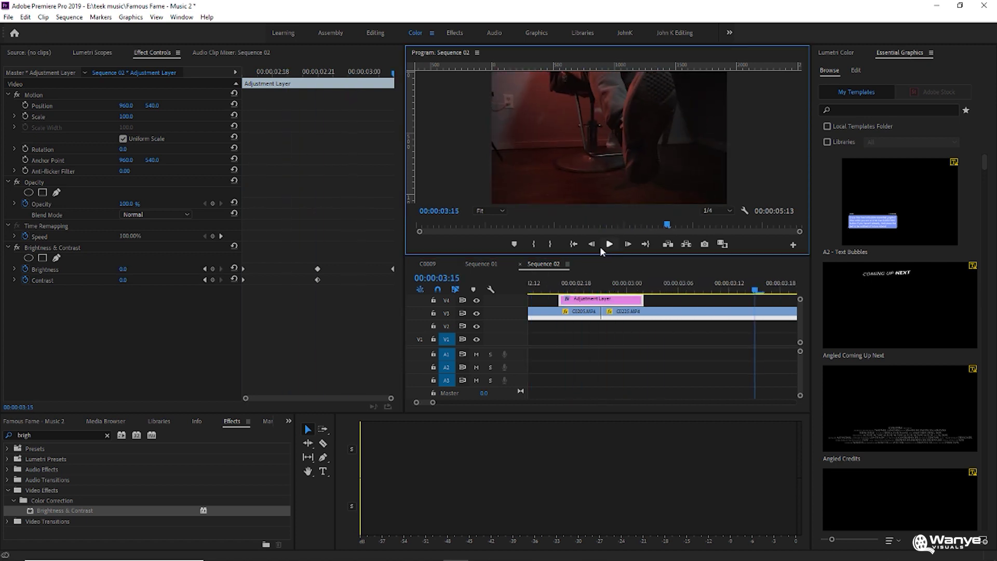
click(532, 284)
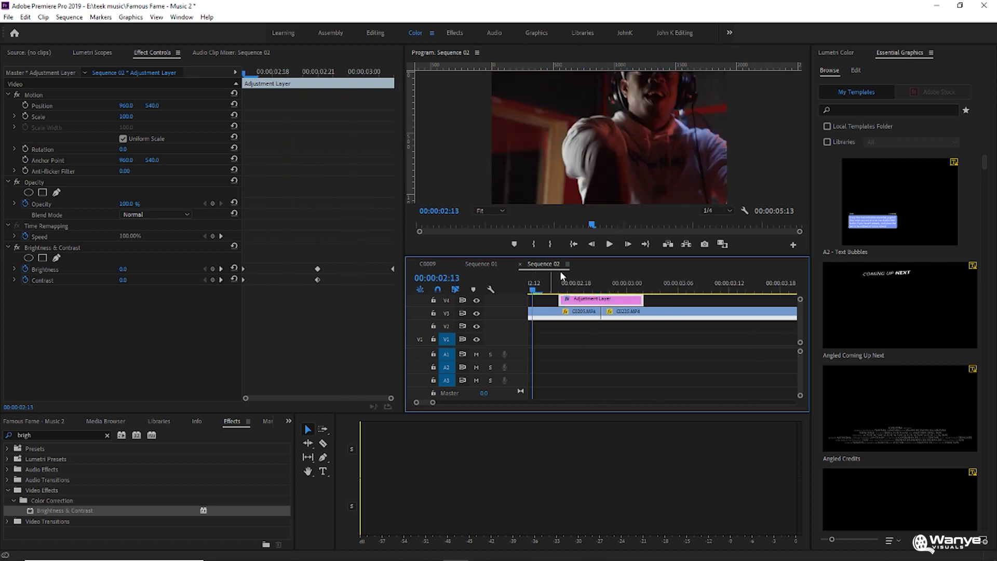
click(609, 245)
click(588, 268)
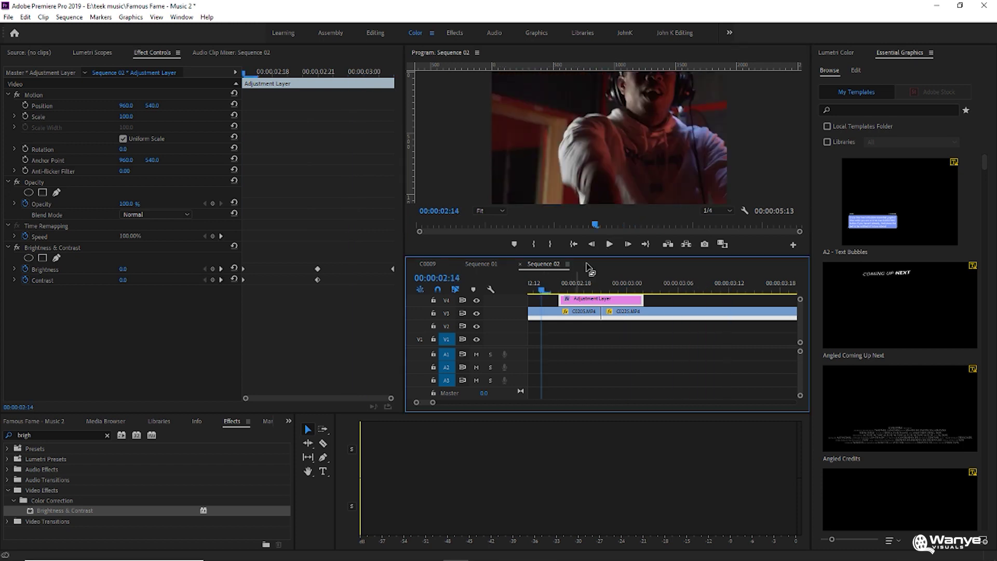
click(609, 244)
click(541, 287)
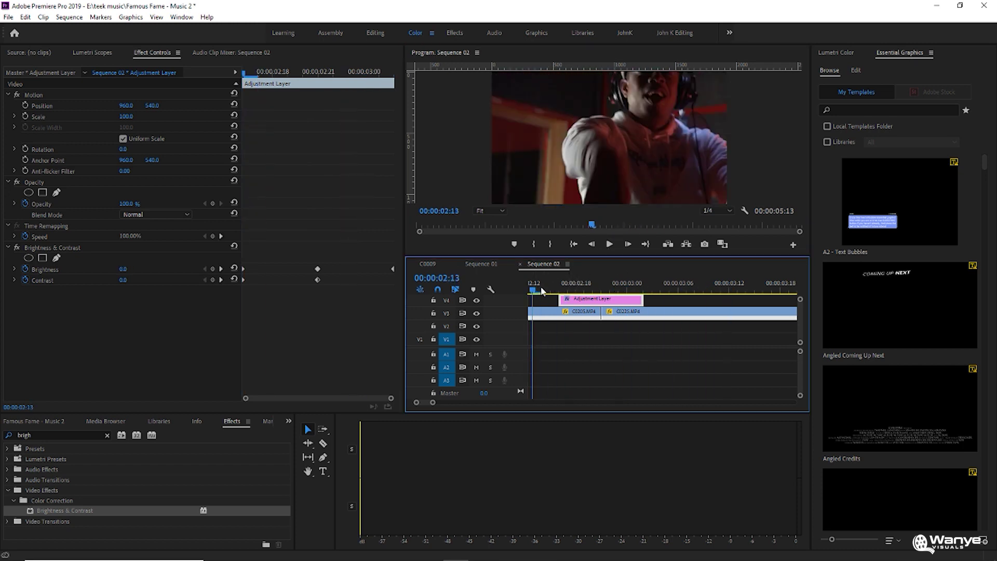
click(609, 244)
click(609, 244)
- Save the Famous Fame - Music 2 project
key(Return)
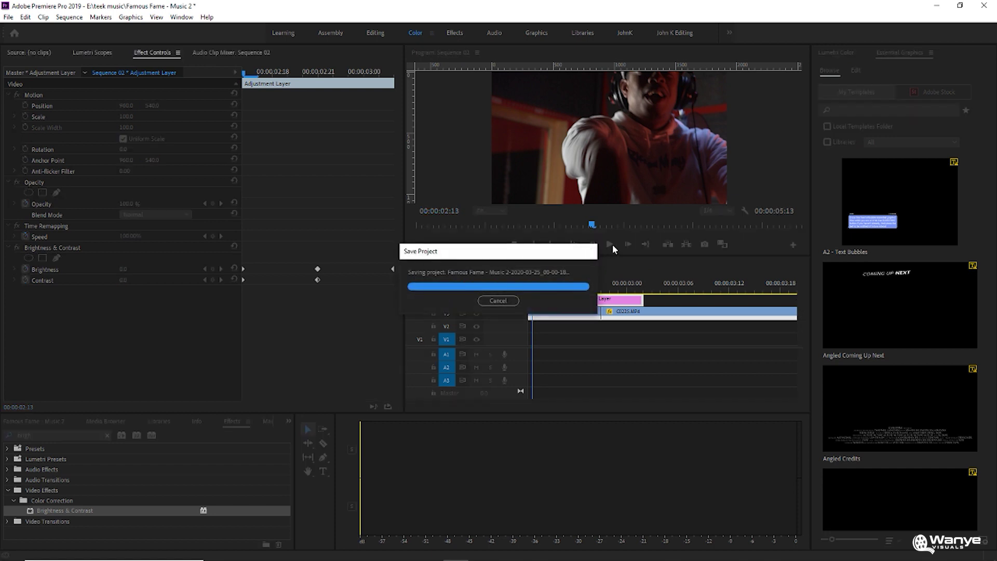